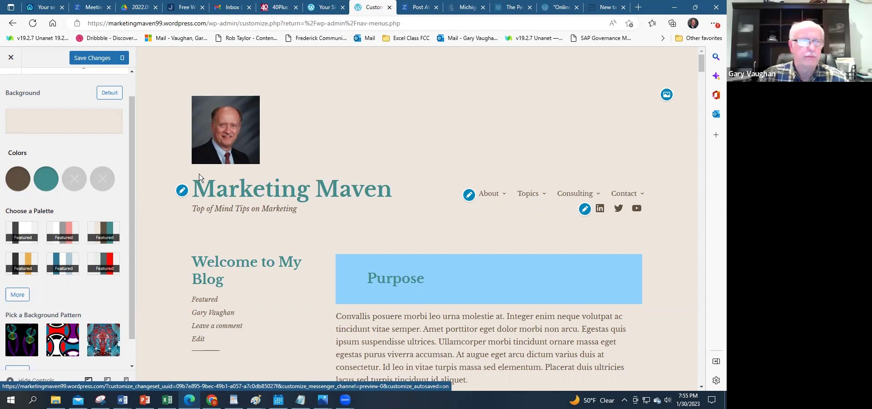
Step: Reset the Marketing Maven background and colours to defaults, then close the Customizer
click(111, 93)
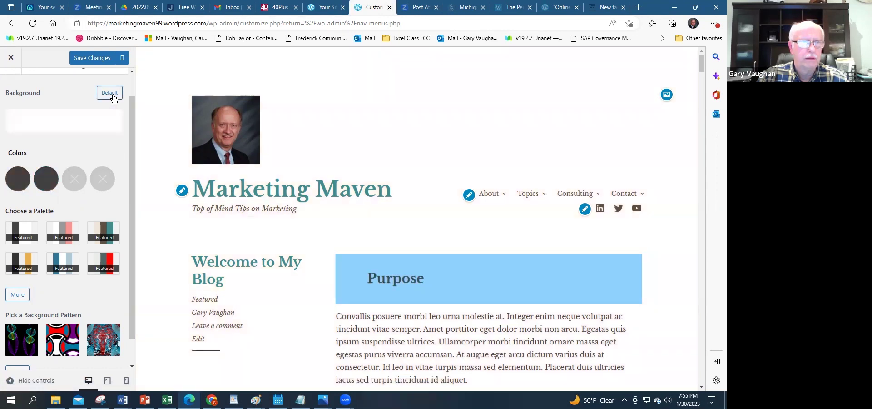
click(12, 60)
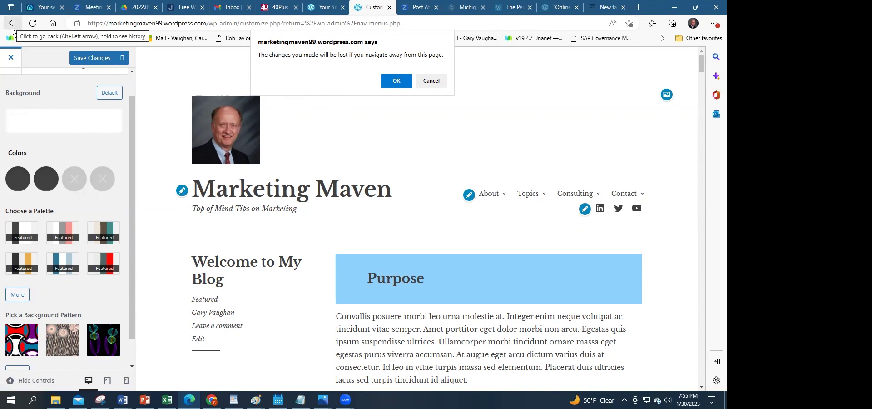
Step: Discard the unsaved Customizer changes and return to Appearance > Menus
key(Return)
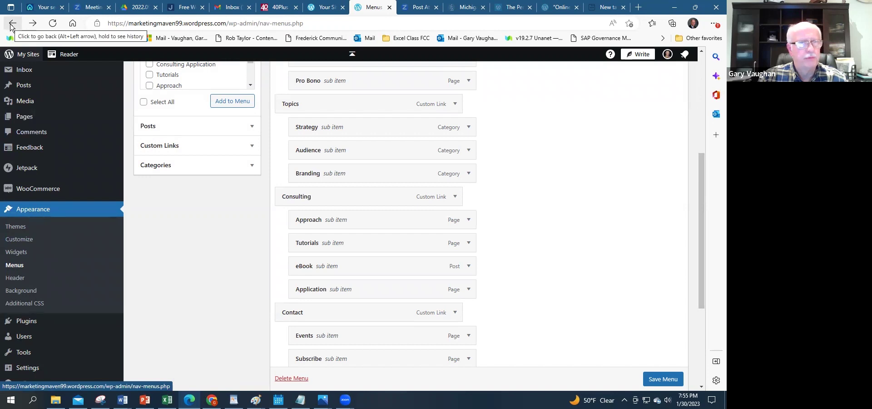
Step: View the live Fans of the Library Members site, then return to its My Home dashboard
click(324, 7)
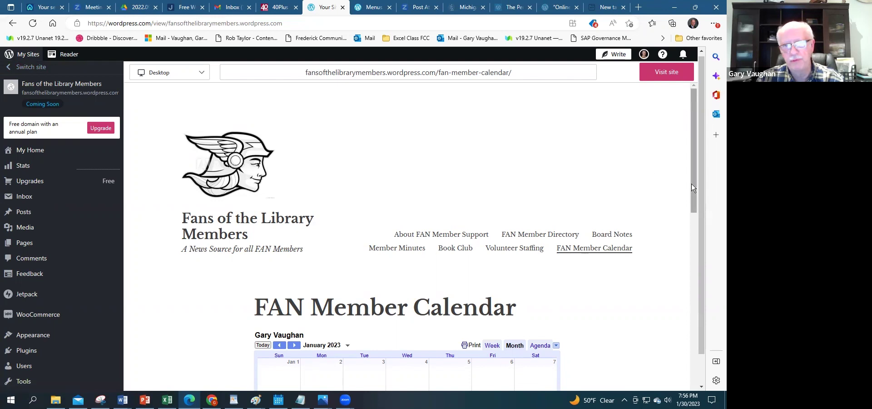
mouse_move(692, 183)
mouse_down()
mouse_move(698, 205)
mouse_move(700, 167)
mouse_up()
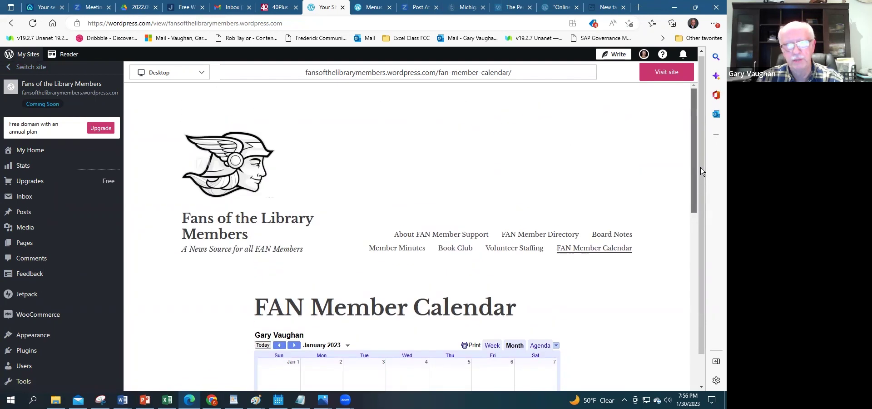
click(213, 175)
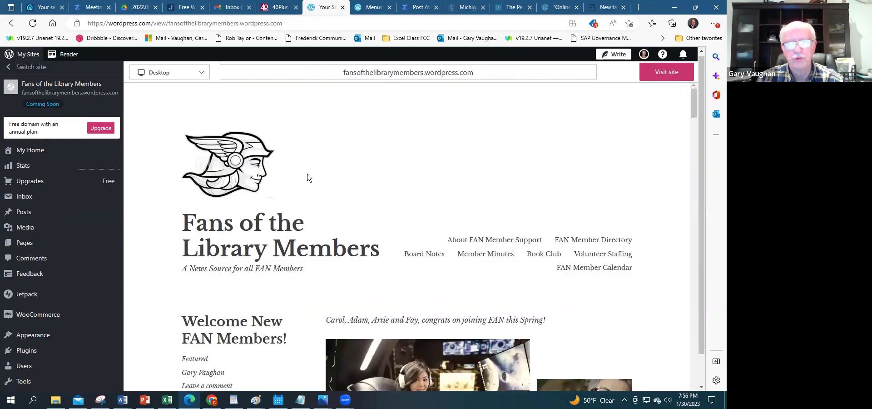
click(662, 72)
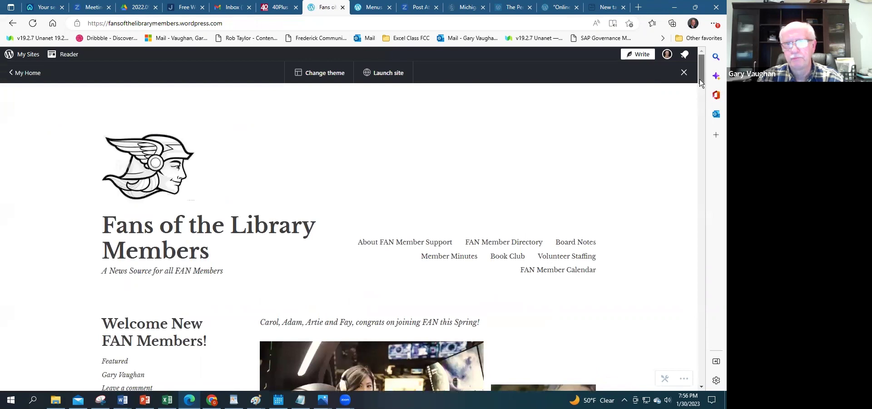
mouse_move(700, 81)
mouse_down()
mouse_move(701, 91)
mouse_move(699, 80)
mouse_up()
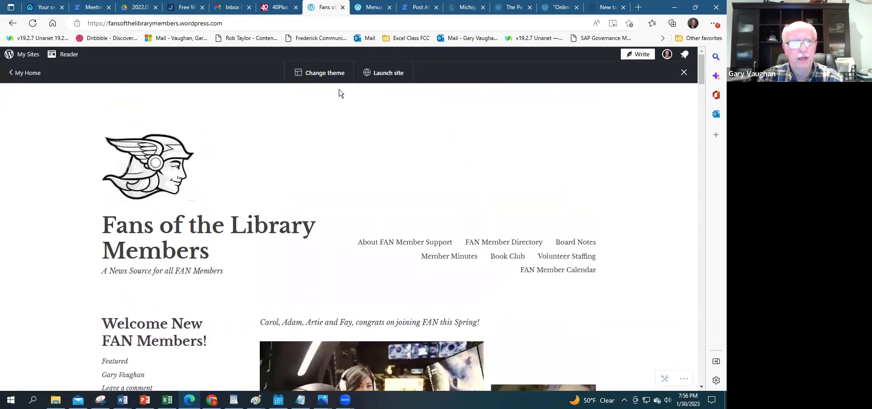
click(27, 73)
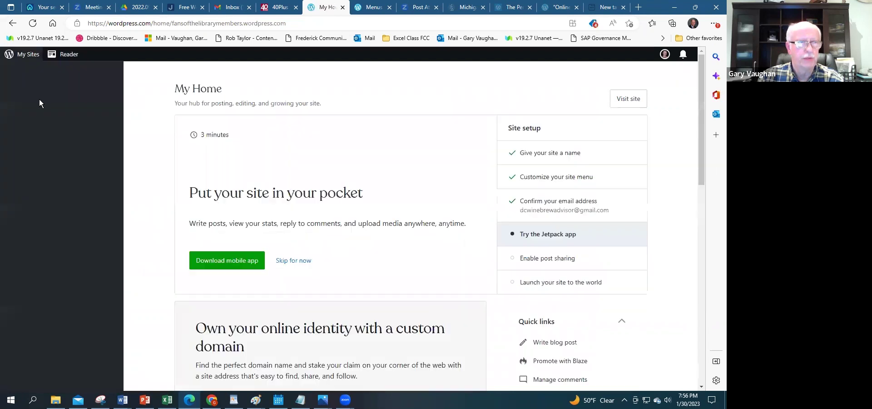
Step: Switch the dashboard to the Fans of the Library site via the site list
click(31, 70)
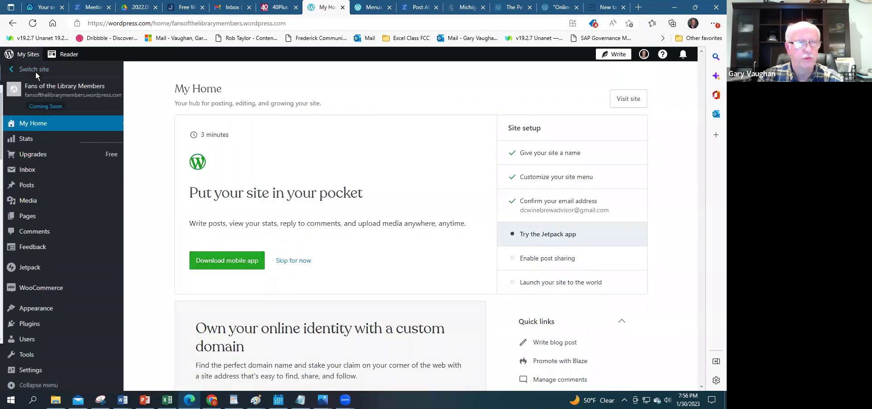
drag(119, 145, 113, 201)
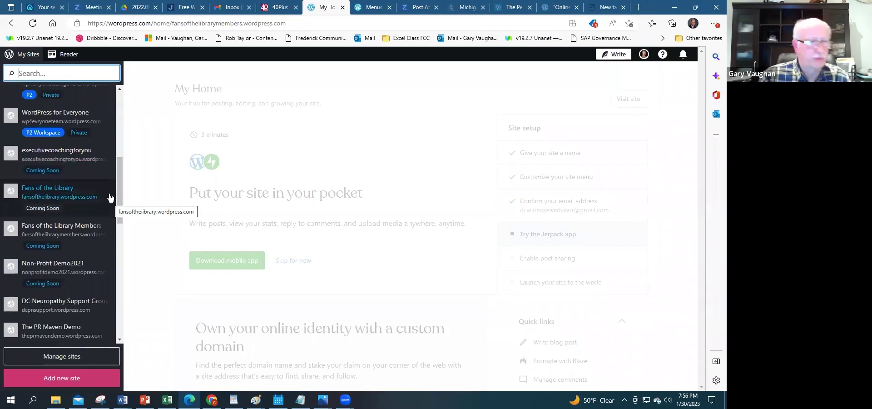
click(59, 196)
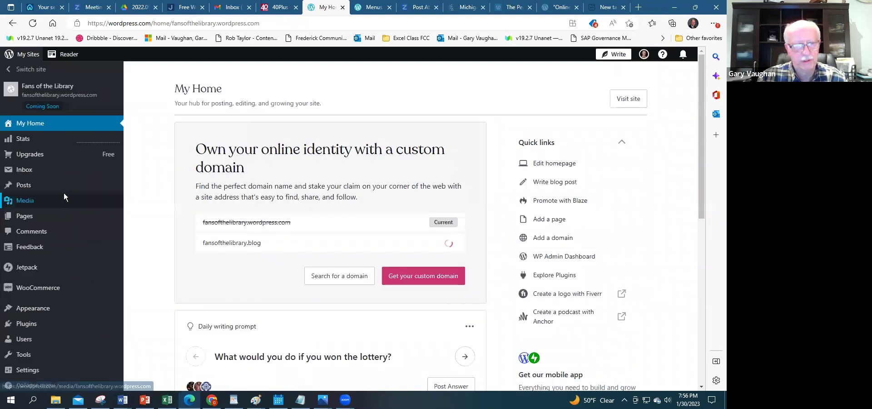
Step: Preview the Fans of the Library homepage, from hero banner to Explore How You can Help
click(68, 89)
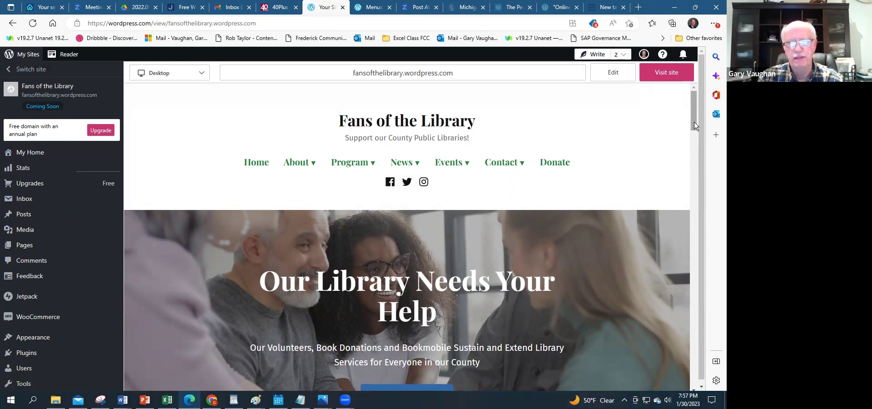
drag(695, 122, 696, 102)
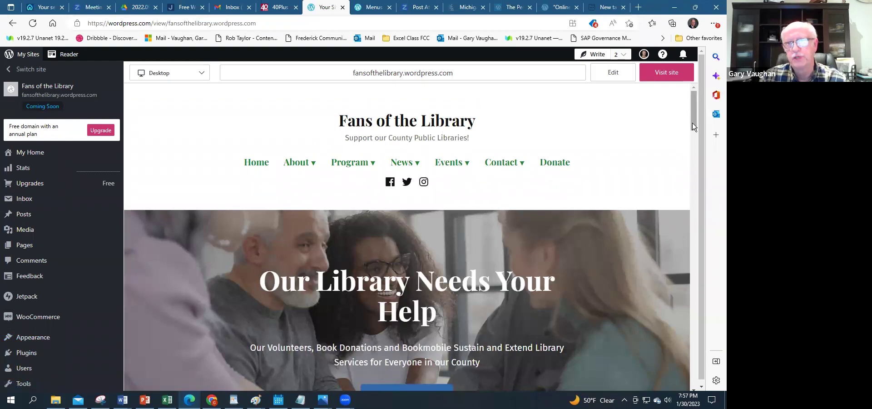
drag(692, 125, 692, 141)
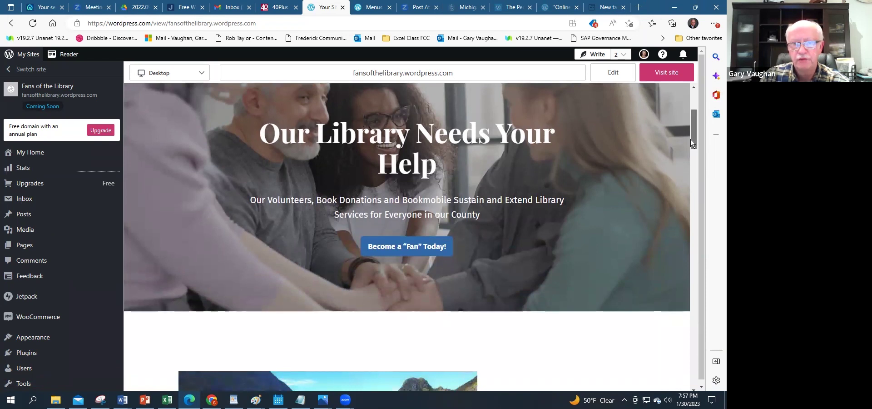
drag(691, 139, 686, 208)
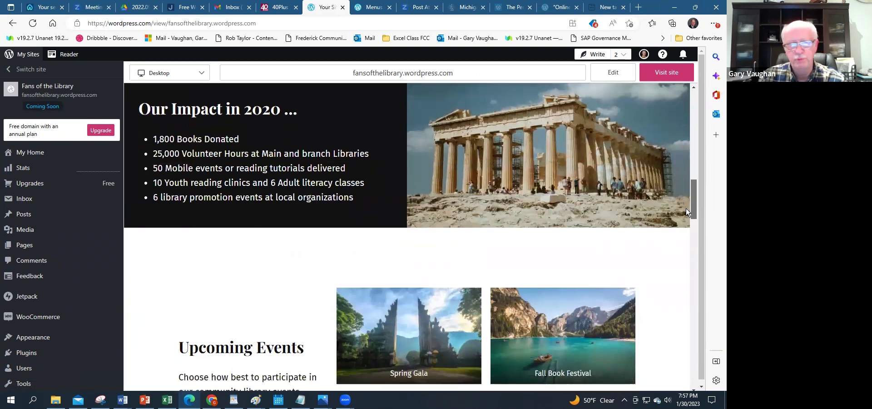
drag(686, 207, 685, 317)
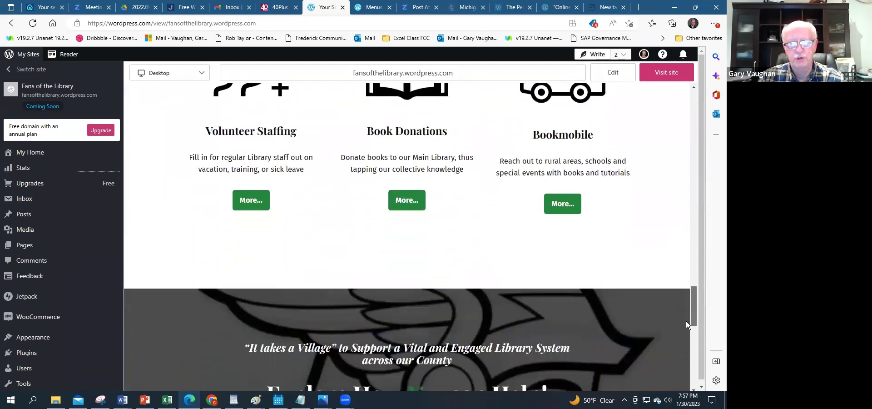
drag(686, 315, 686, 347)
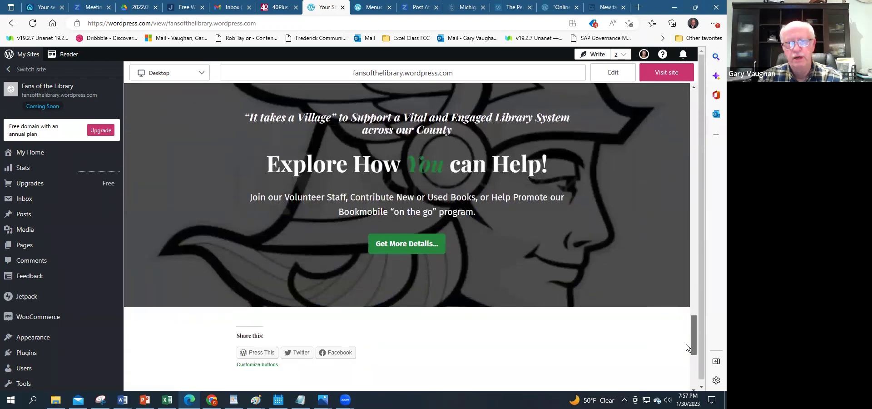
drag(686, 347, 686, 339)
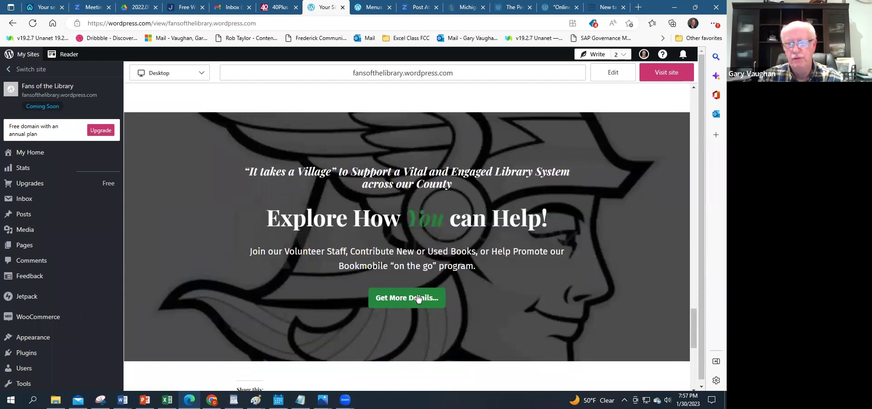
drag(692, 326, 698, 87)
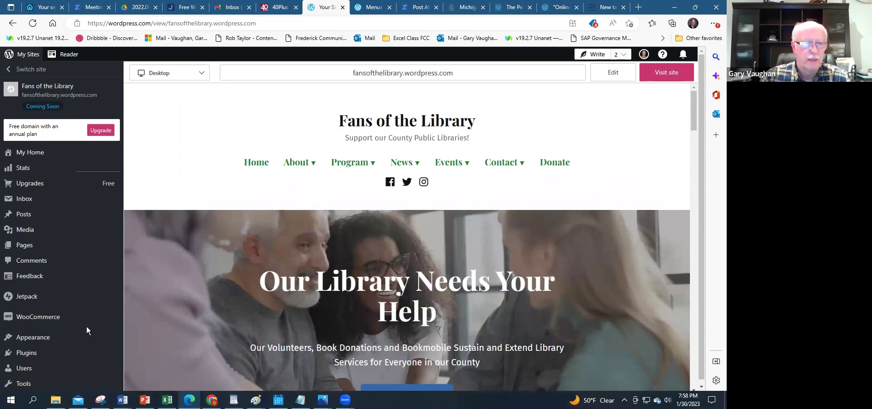
mouse_move(33, 336)
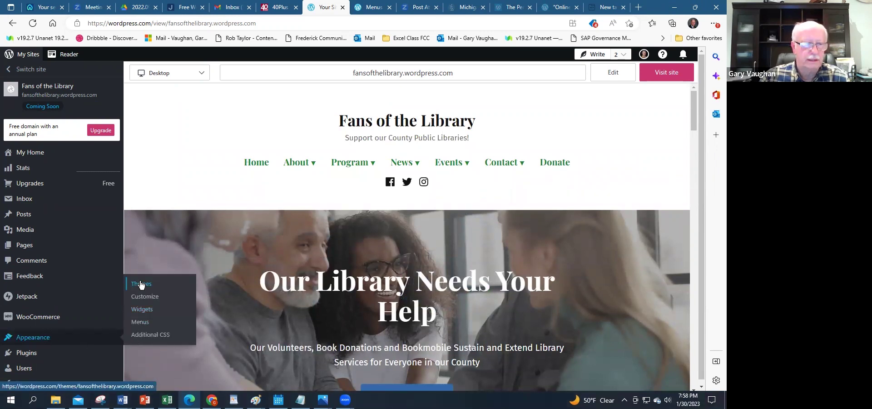
Step: Show the options menu for the active Exford theme in the Themes list
click(141, 285)
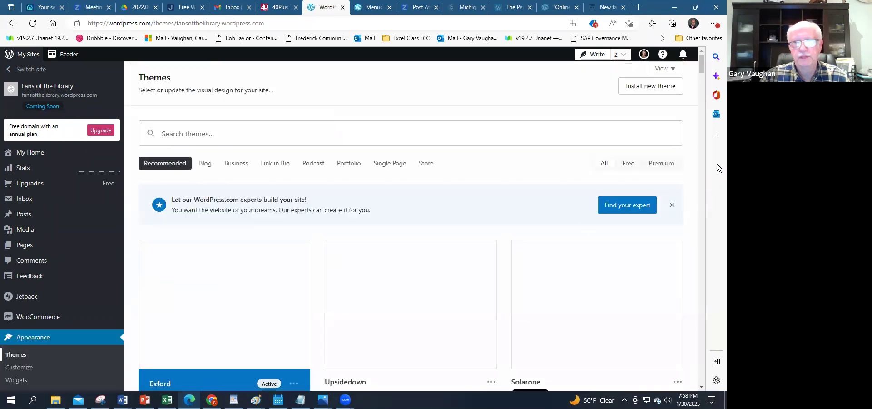
drag(704, 72, 698, 81)
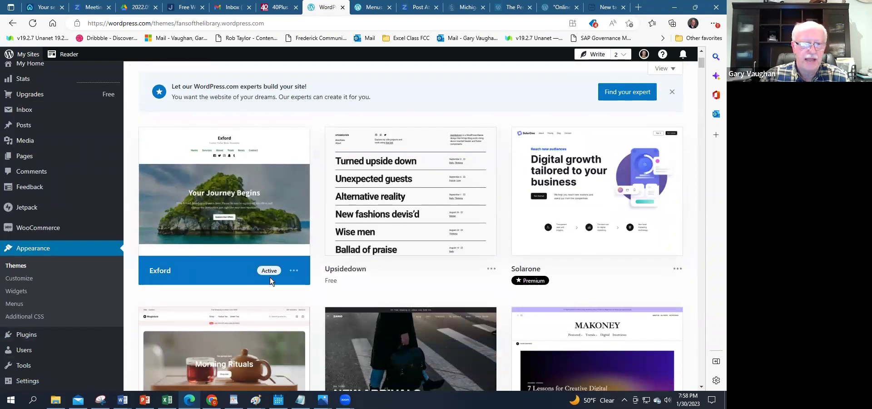
click(295, 271)
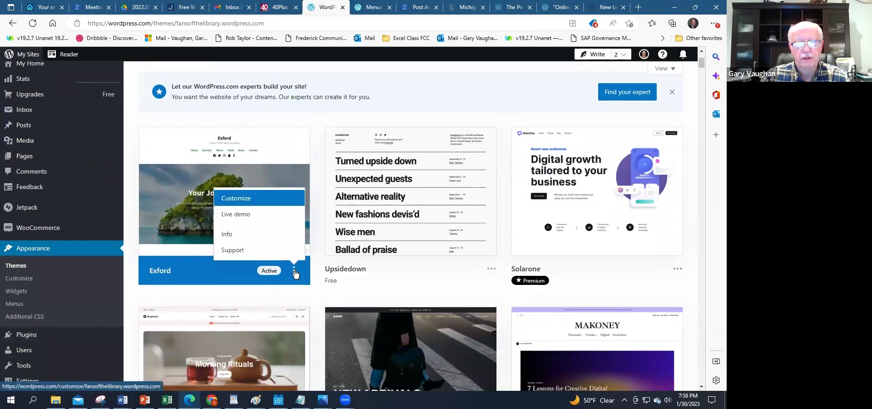
Step: Open Exford's Info page to read its Overview and demo preview
click(267, 237)
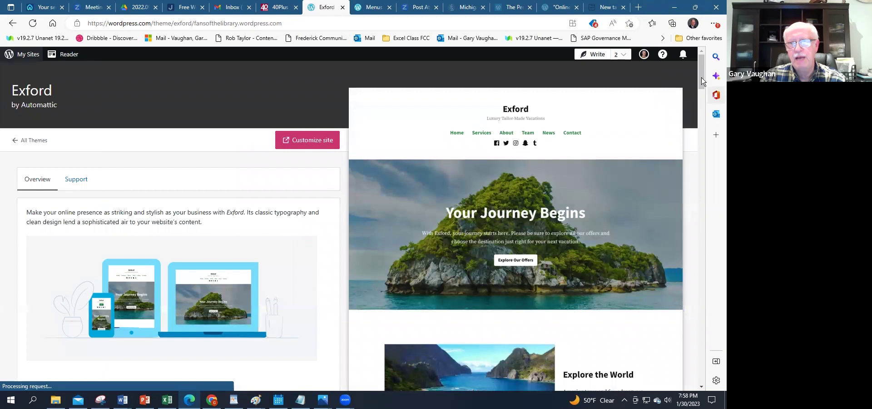
drag(700, 76, 702, 110)
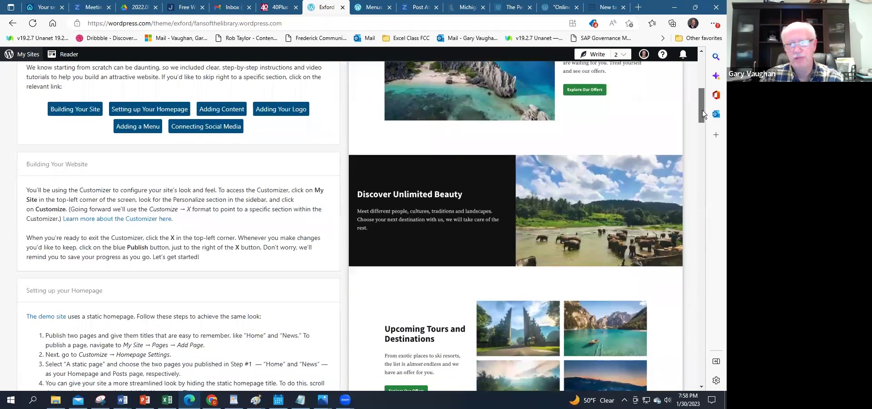
drag(703, 109, 703, 127)
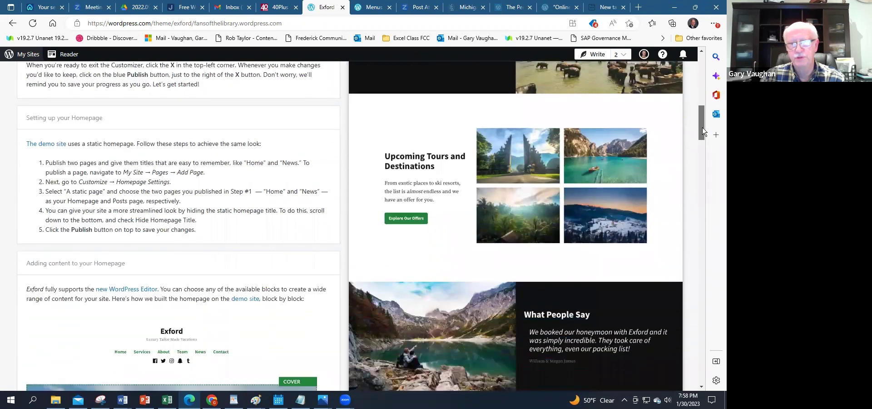
drag(702, 127, 702, 139)
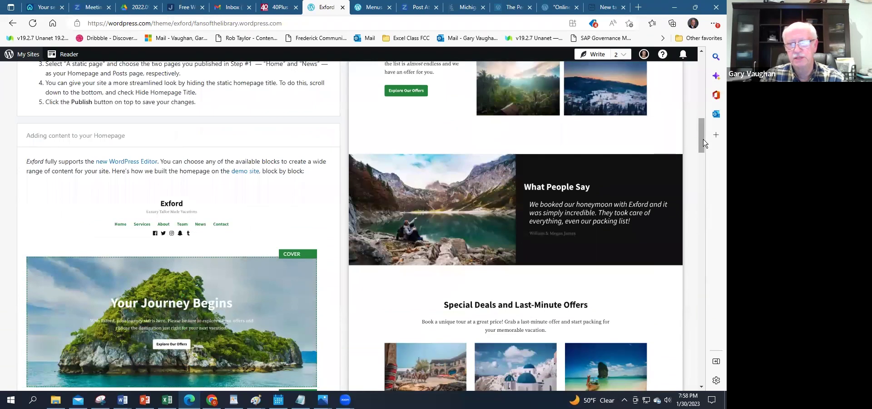
drag(700, 144, 705, 166)
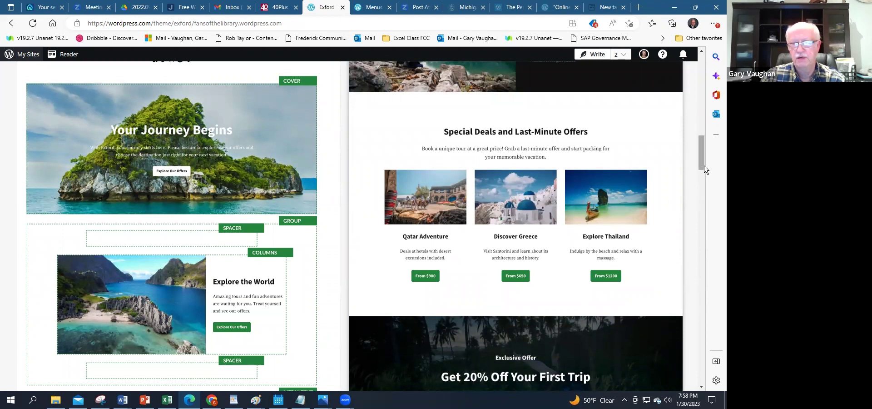
mouse_move(704, 157)
mouse_down()
mouse_move(703, 202)
mouse_move(706, 77)
mouse_up()
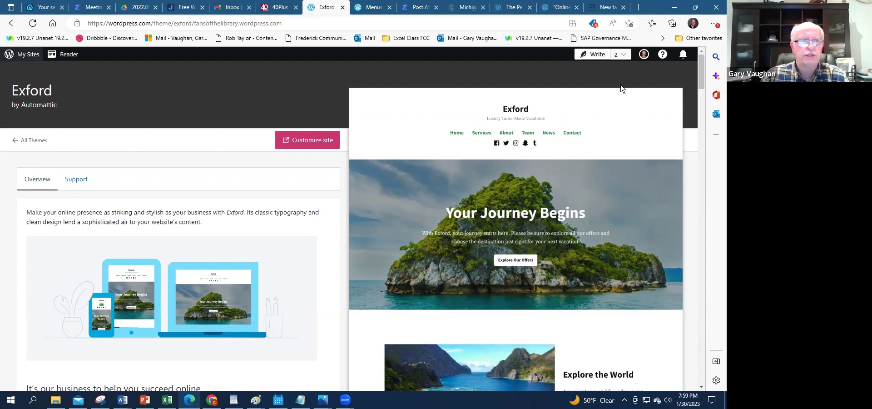
Step: Go back from the Exford detail page to the Fans of the Library themes list
click(13, 23)
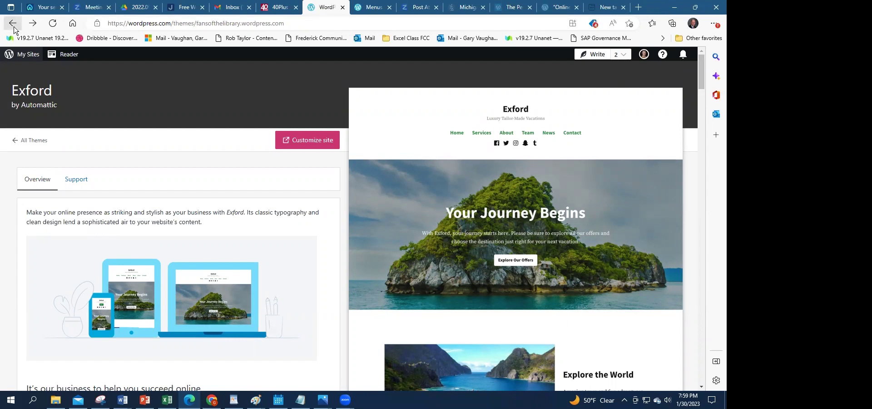